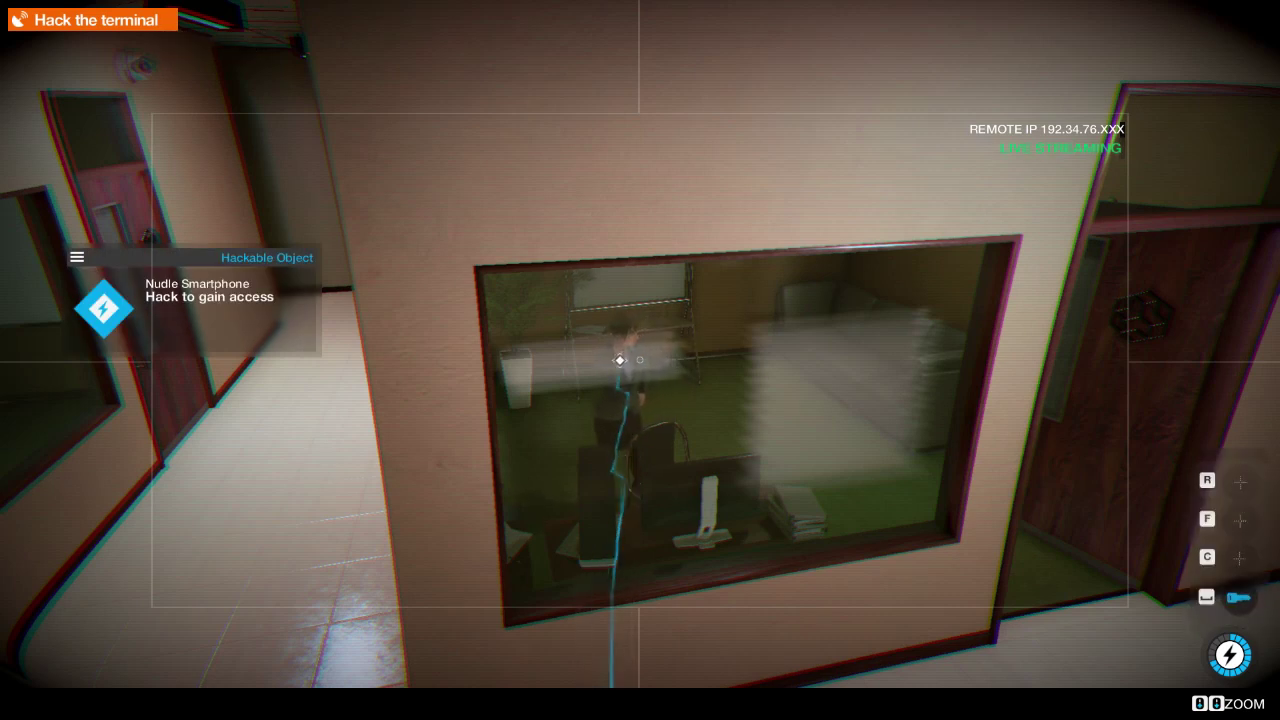
key(e)
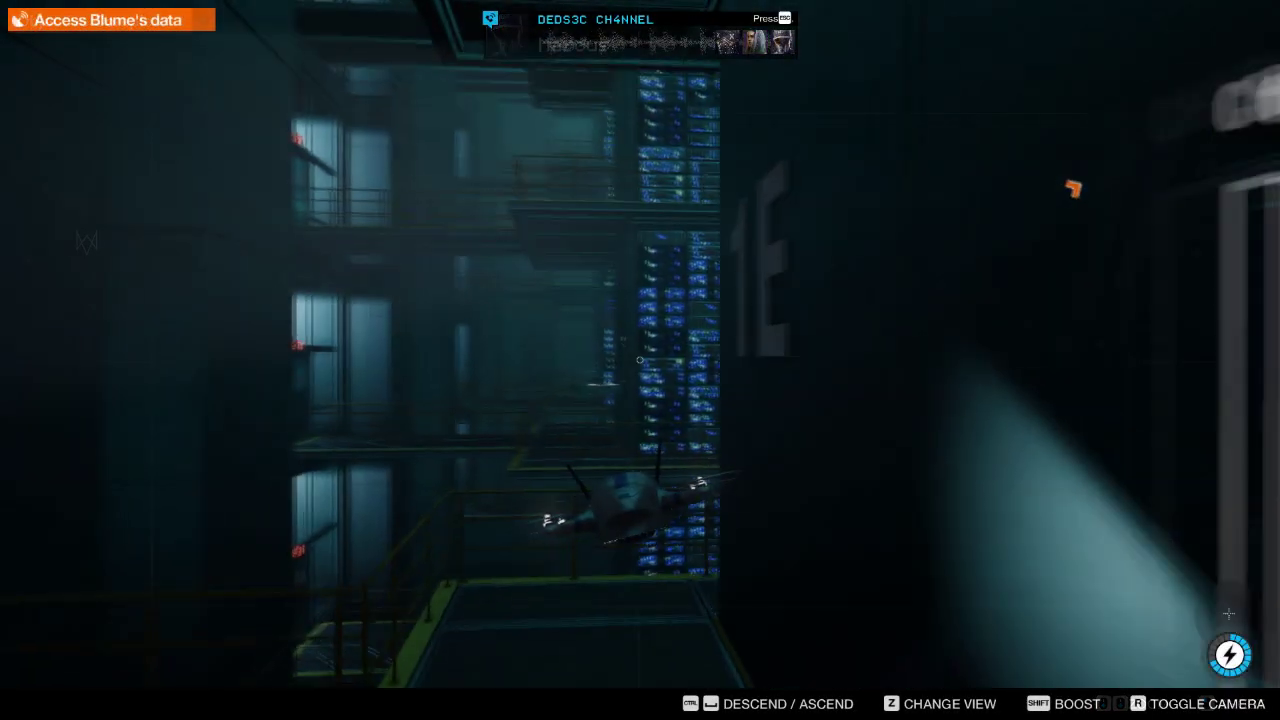
key(w)
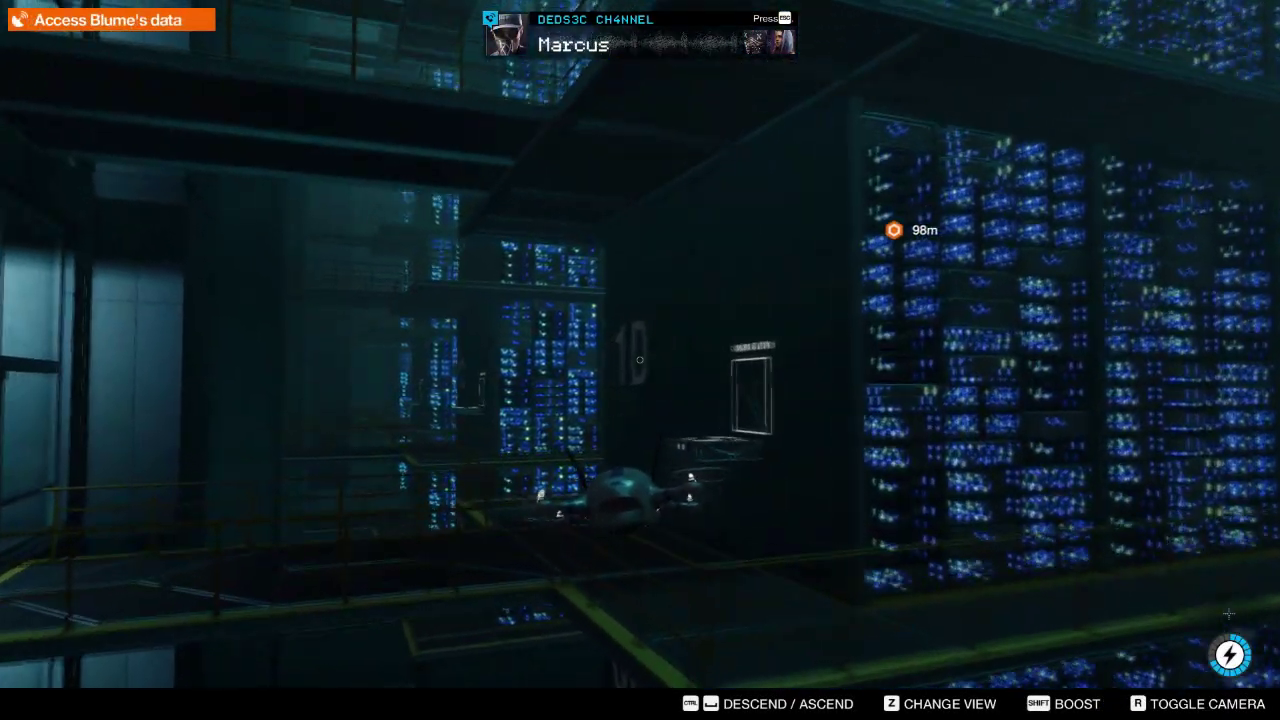
key(w)
key(w)
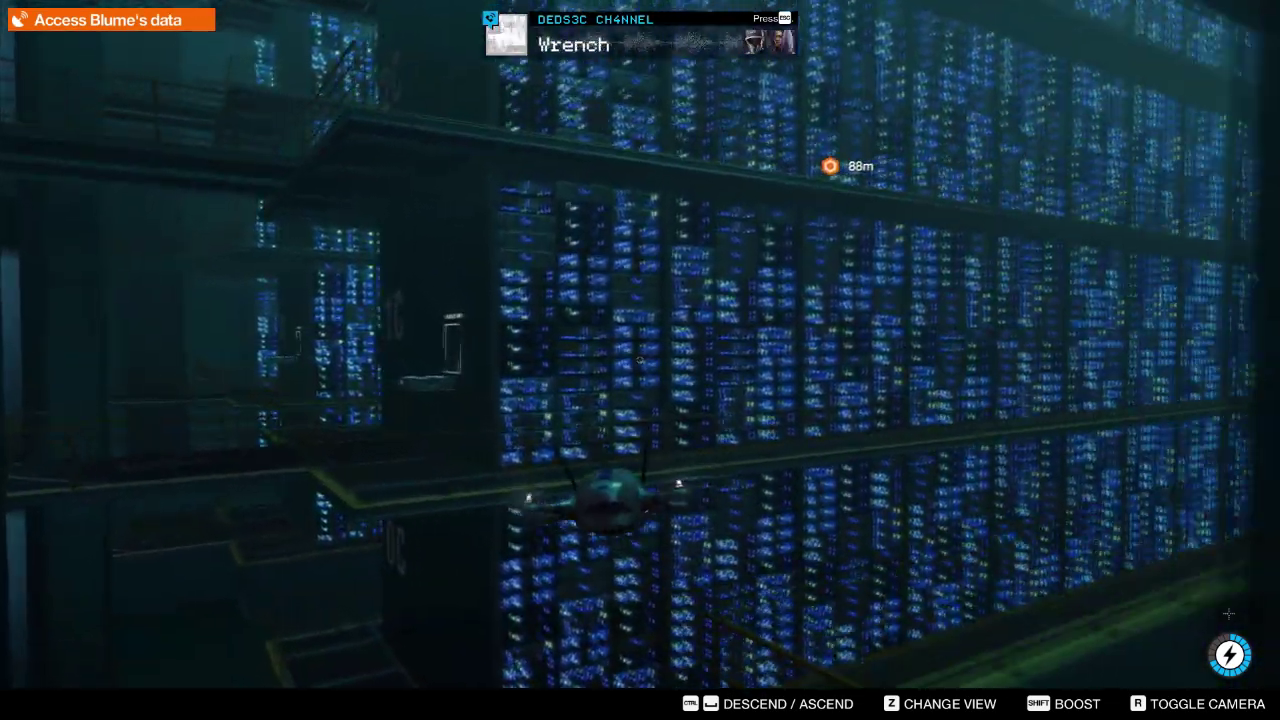
key(w)
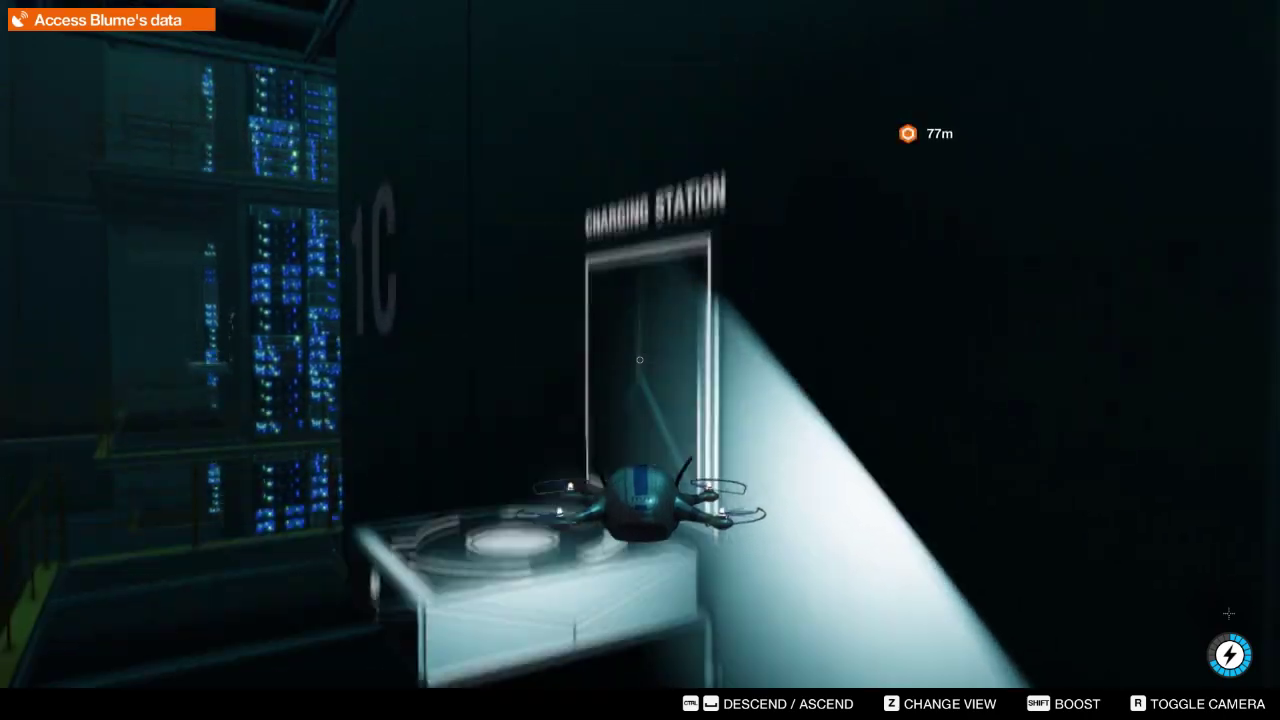
key(w)
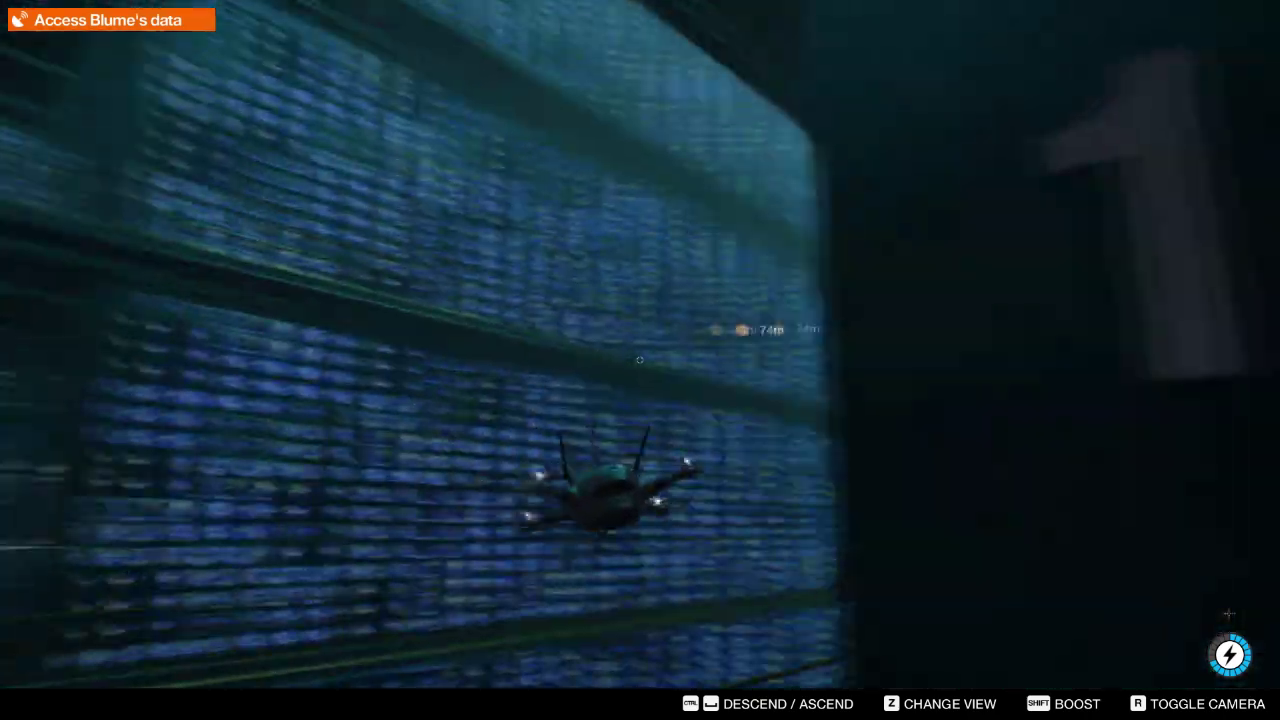
key(w)
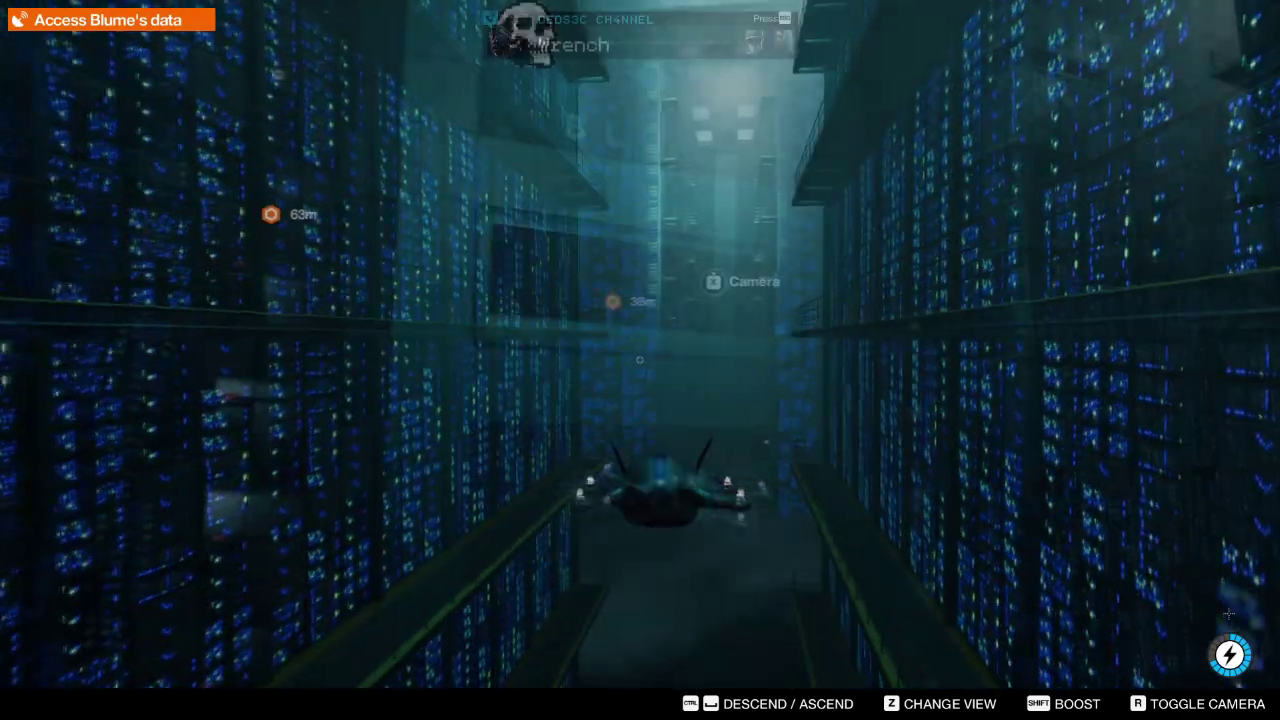
key(w)
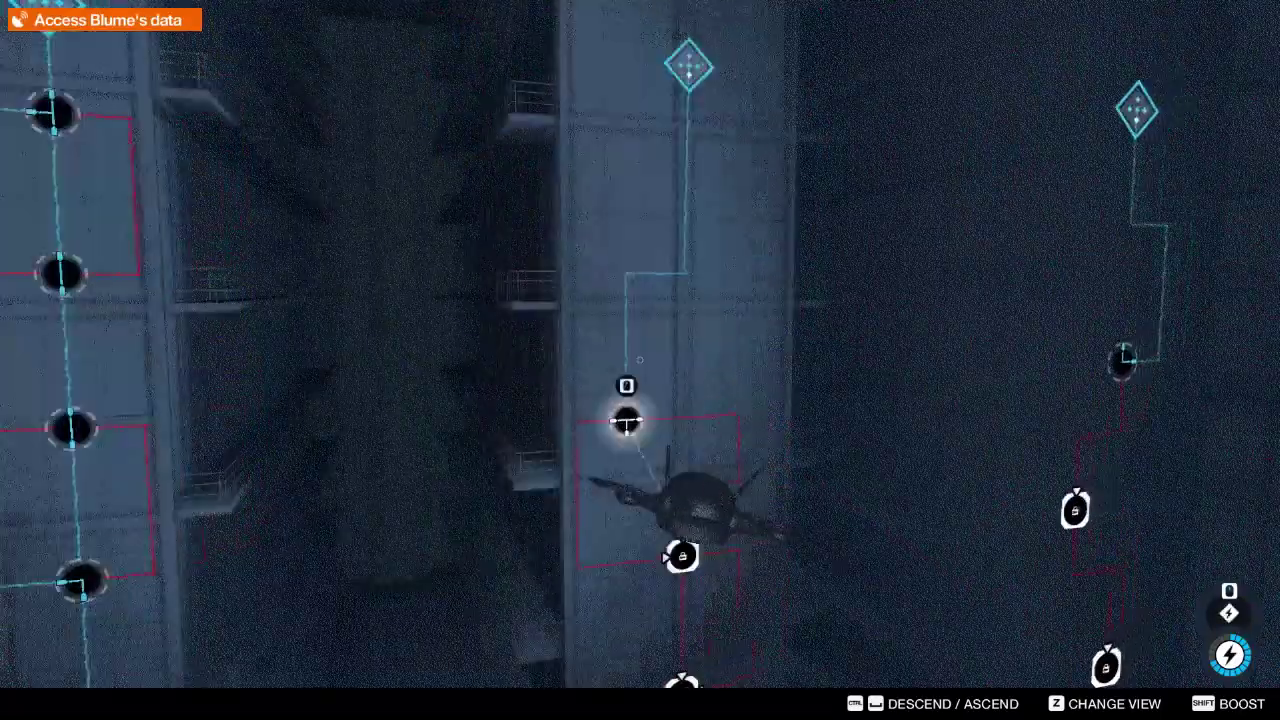
key(q)
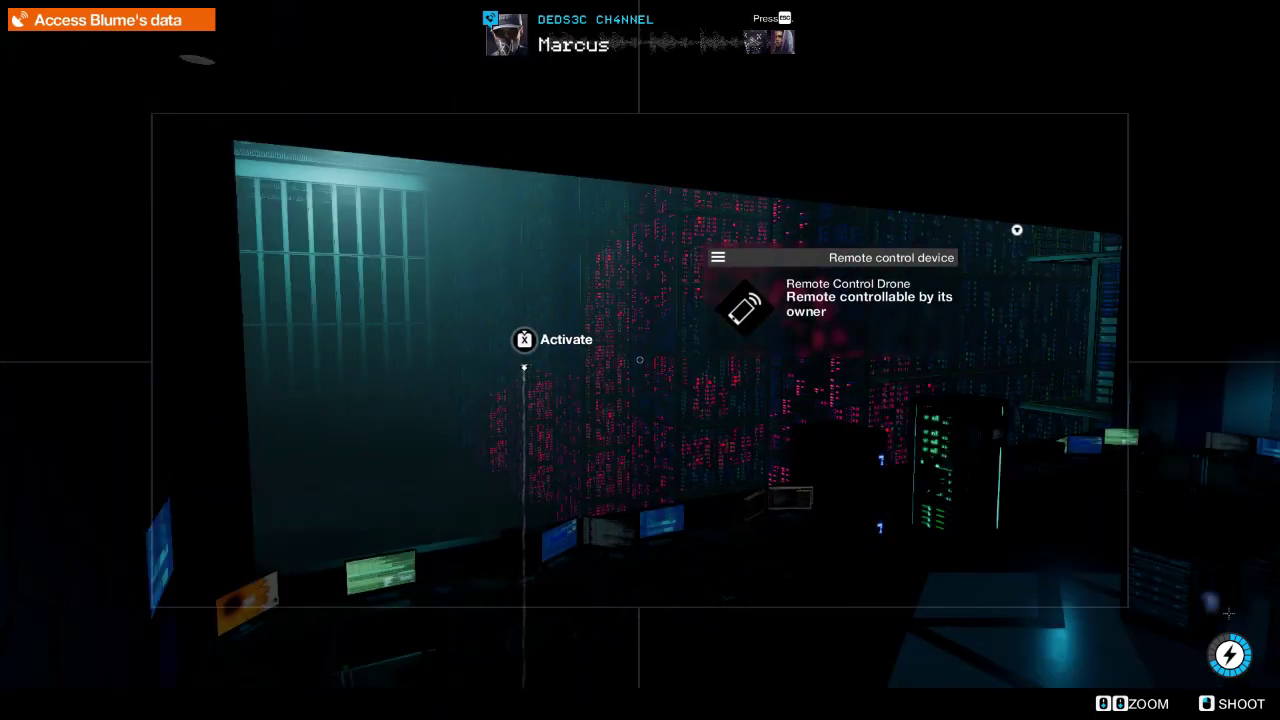
key(r)
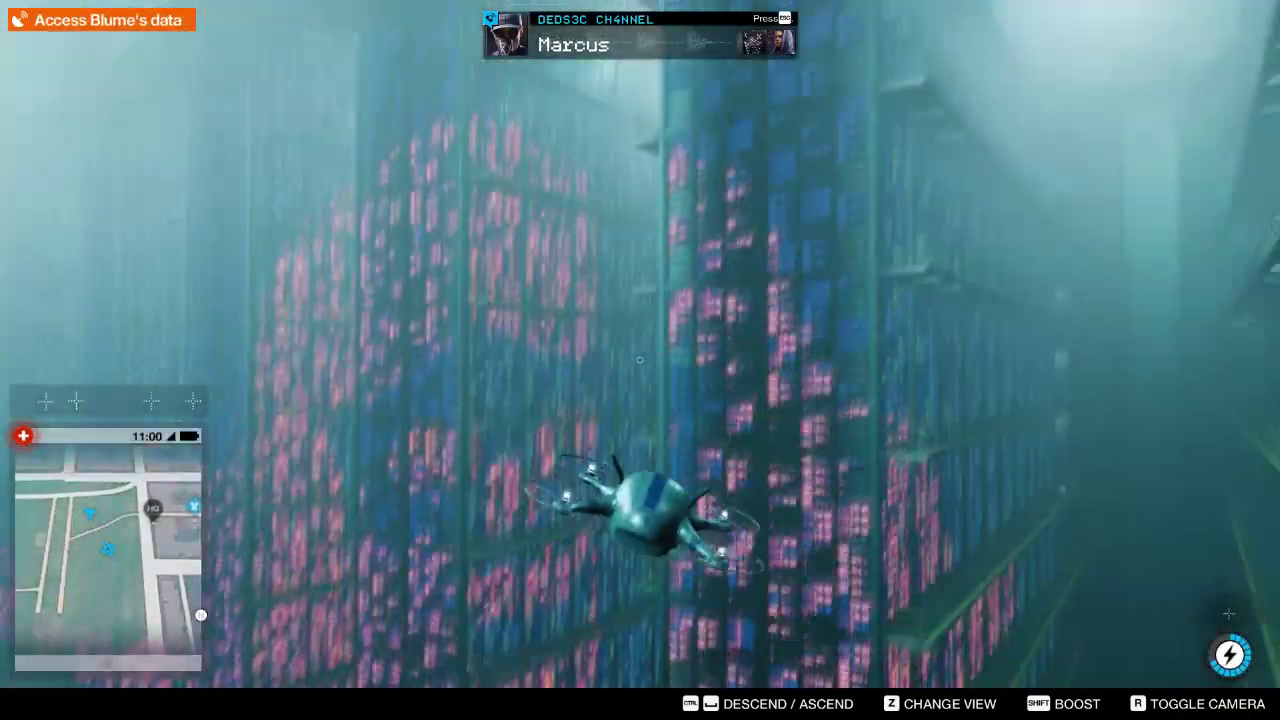